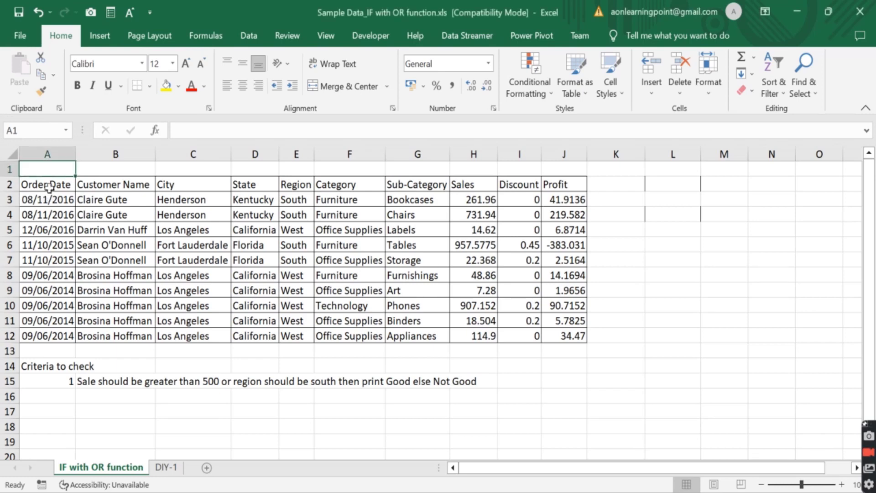
Step: Review the table's column headings and the criteria sentence in row 15
{"action": "left_click", "coordinate": [49, 187]}
{"action": "key", "text": "Right"}
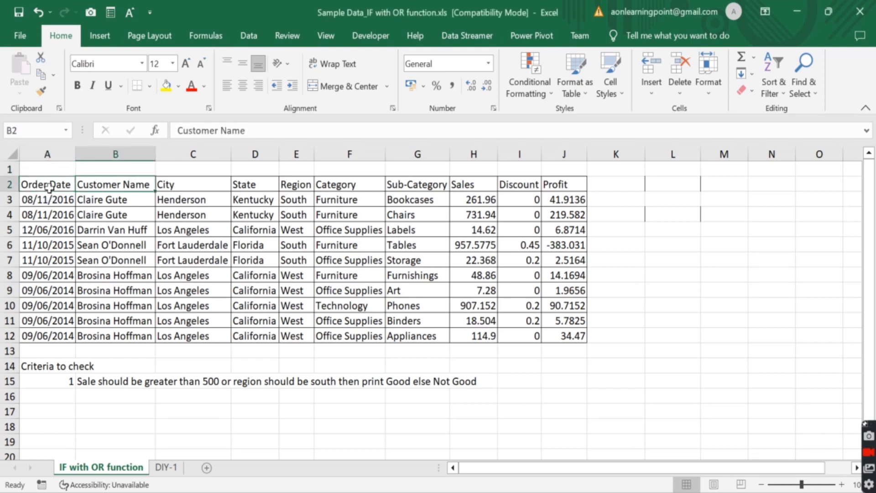
{"action": "key", "text": "Right"}
{"action": "key", "text": "Right"}
{"action": "key", "text": "Right"}
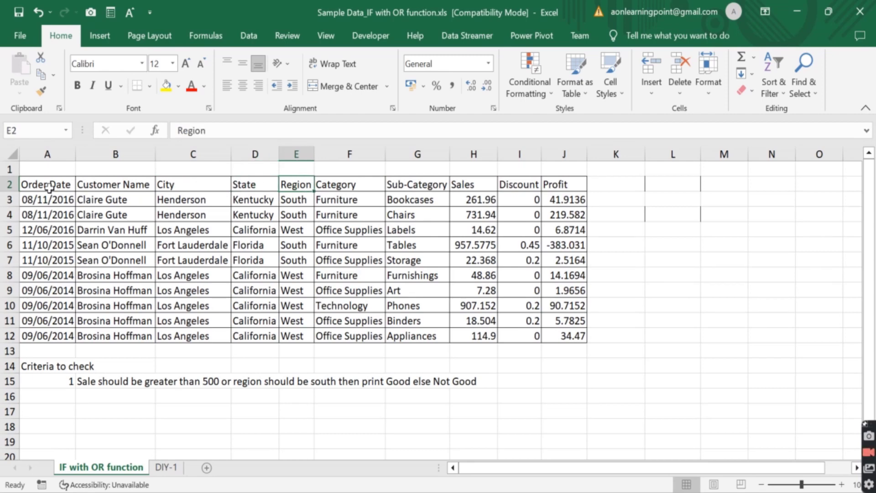
{"action": "key", "text": "Right"}
{"action": "key", "text": "Right"}
{"action": "key", "text": "Right"}
{"action": "key", "text": "Right"}
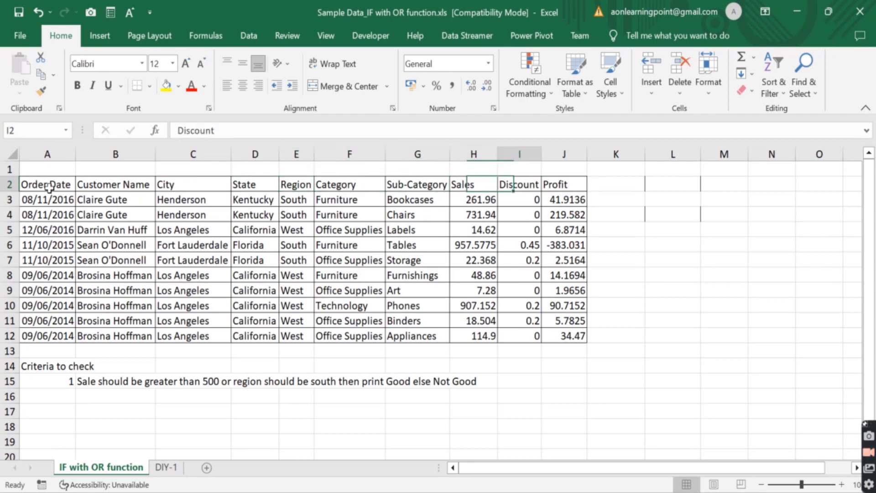
{"action": "key", "text": "Right"}
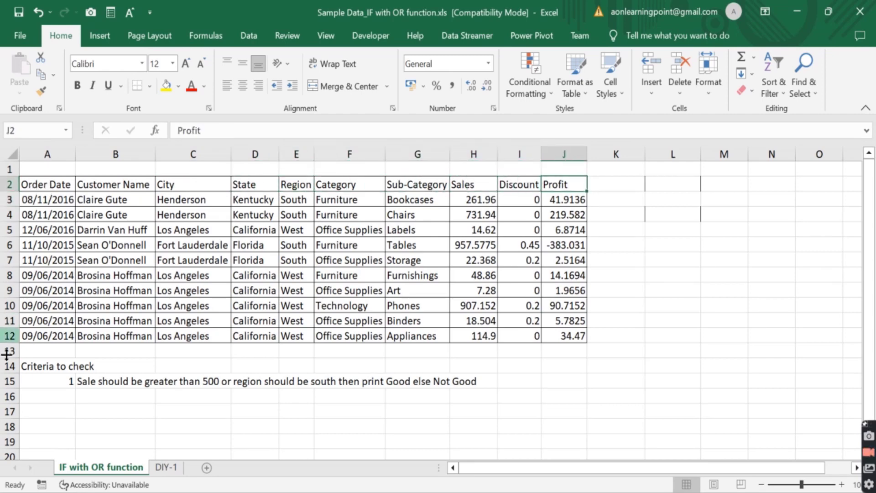
{"action": "left_click", "coordinate": [100, 380]}
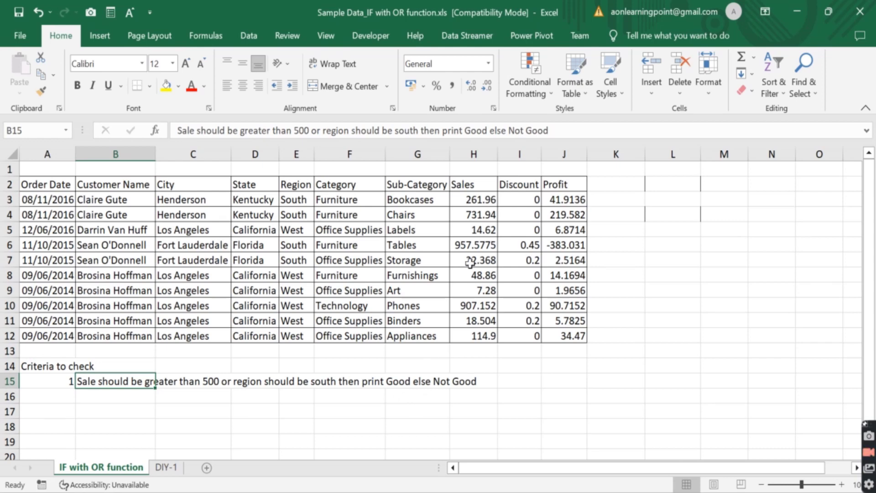
Step: Enter the criteria 500 in K1 and South in L1, ending at K3
{"action": "left_click", "coordinate": [623, 170]}
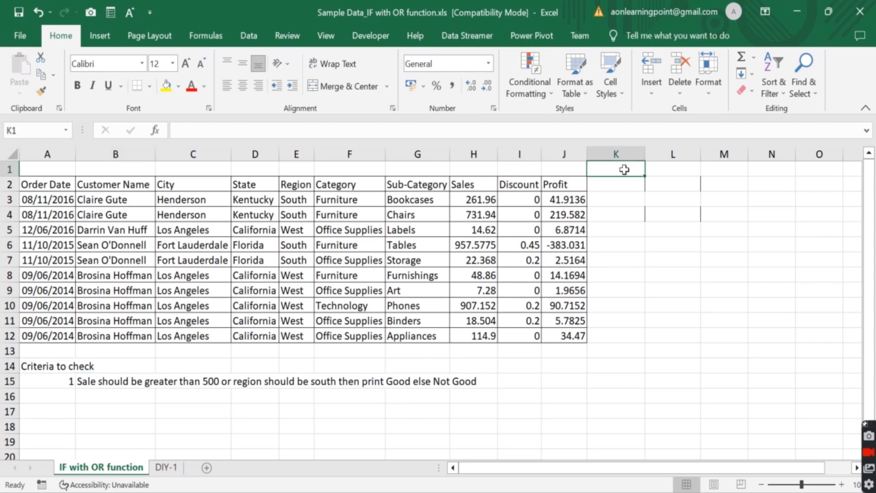
{"action": "type", "text": "500"}
{"action": "key", "text": "Tab"}
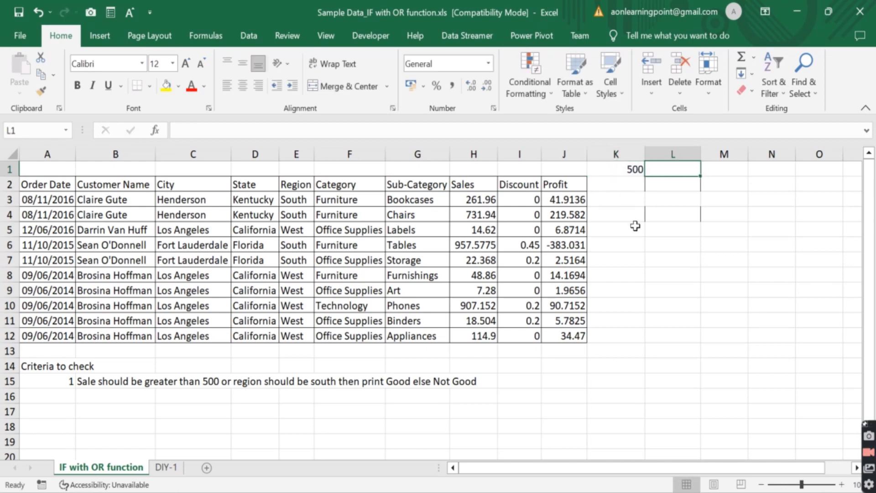
{"action": "type", "text": "South"}
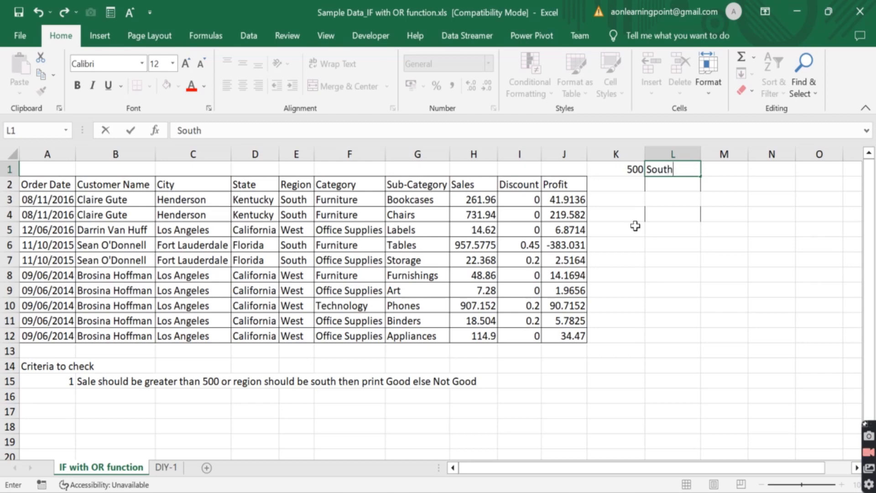
{"action": "key", "text": "Return"}
{"action": "key", "text": "Down"}
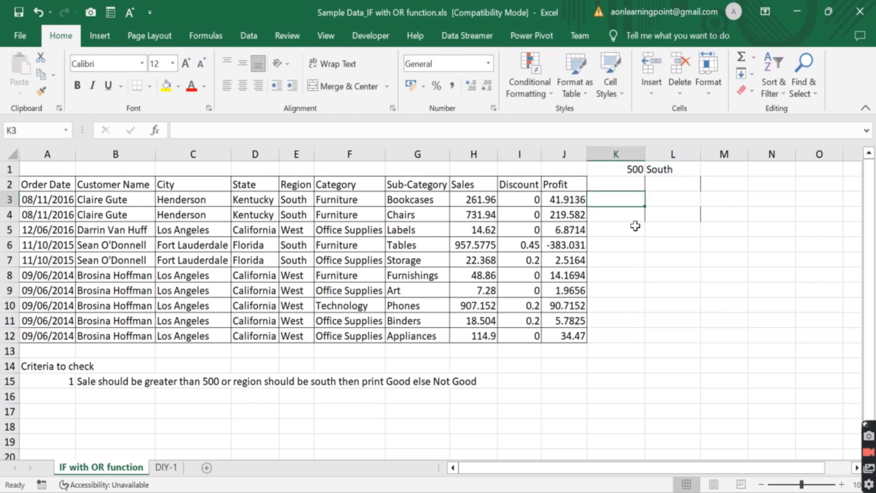
Step: Start K3's formula as =IF(OR(H3>$K$1 with K1 locked absolute
{"action": "type", "text": "="}
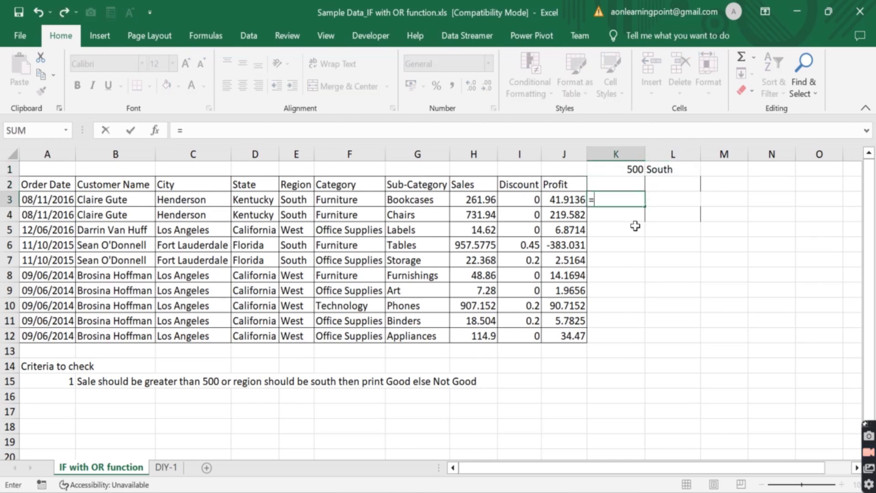
{"action": "left_click", "coordinate": [201, 130]}
{"action": "type", "text": "IF("}
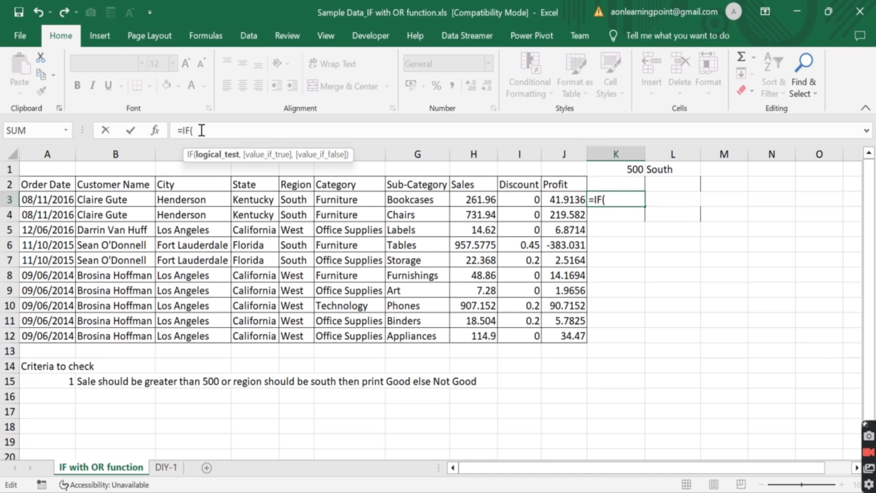
{"action": "type", "text": "or"}
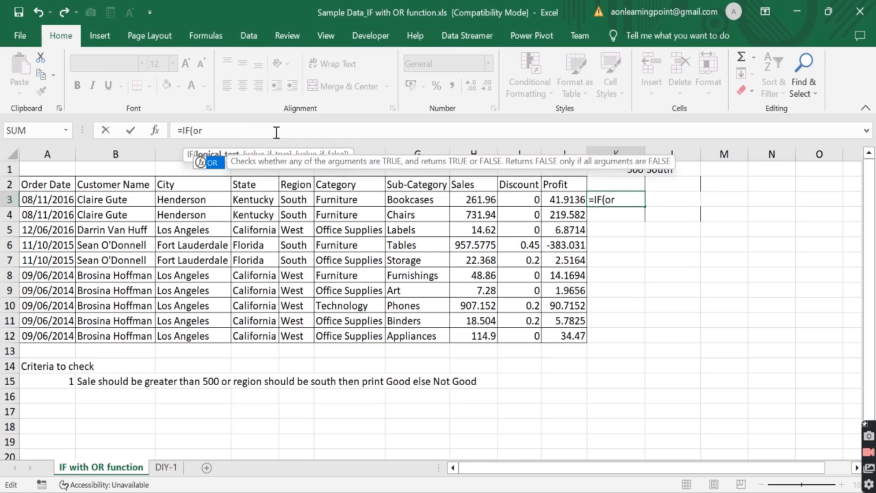
{"action": "key", "text": "Tab"}
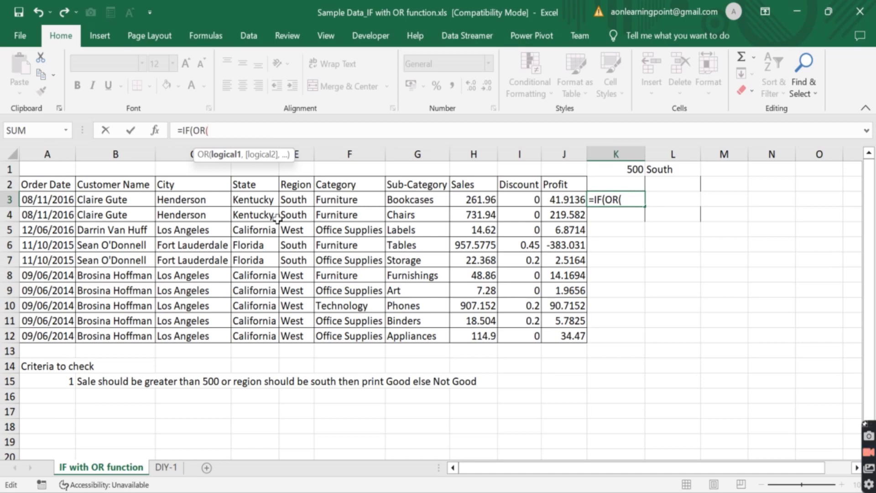
{"action": "left_click", "coordinate": [466, 199]}
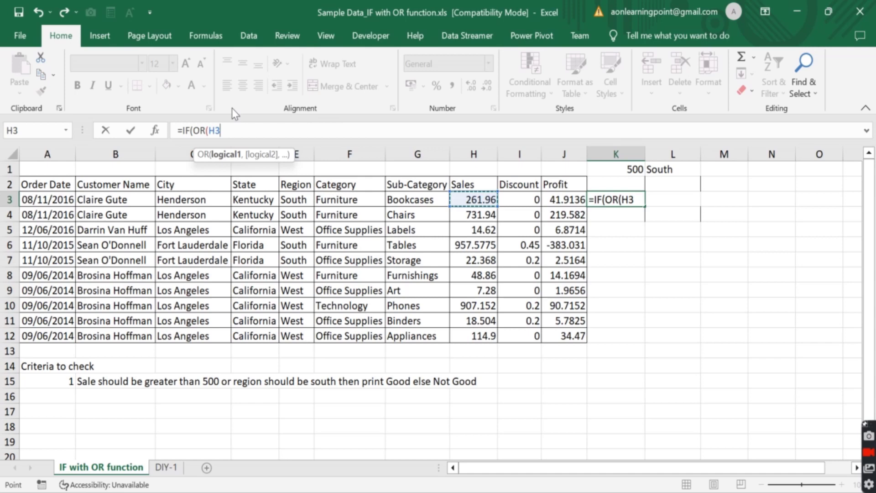
{"action": "type", "text": ">"}
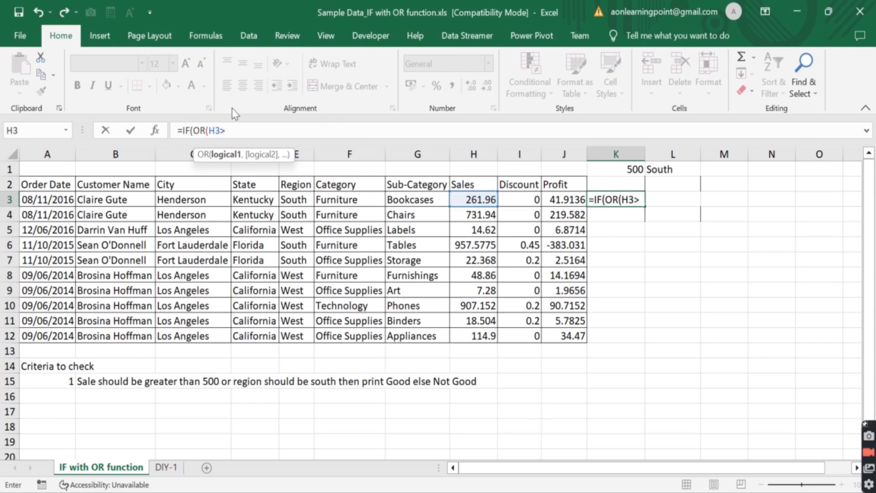
{"action": "left_click", "coordinate": [616, 168]}
{"action": "left_click", "coordinate": [234, 132]}
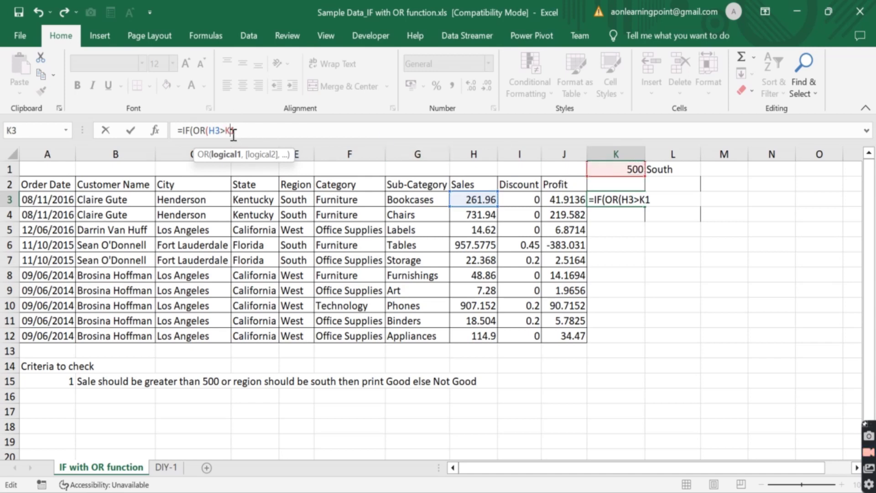
{"action": "key", "text": "F4"}
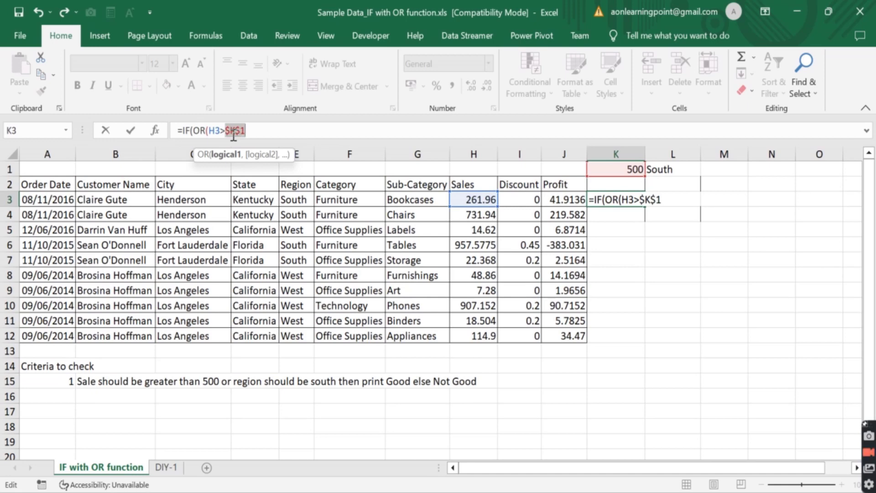
{"action": "left_click", "coordinate": [263, 132]}
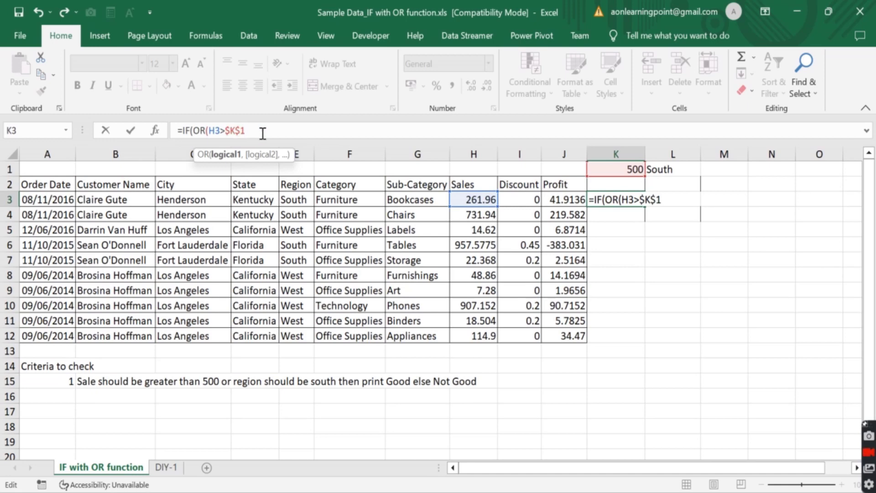
Step: Add the second condition E3=$L$1 and close the OR parenthesis
{"action": "type", "text": ","}
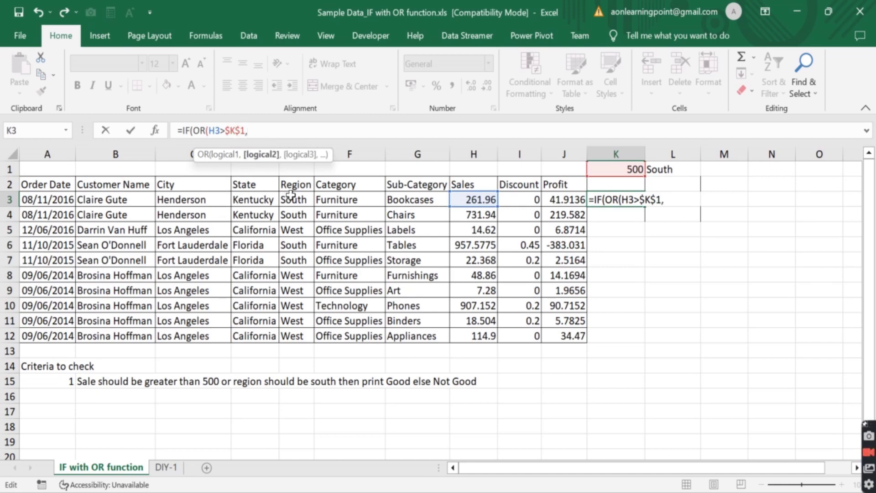
{"action": "left_click", "coordinate": [292, 195]}
{"action": "type", "text": "="}
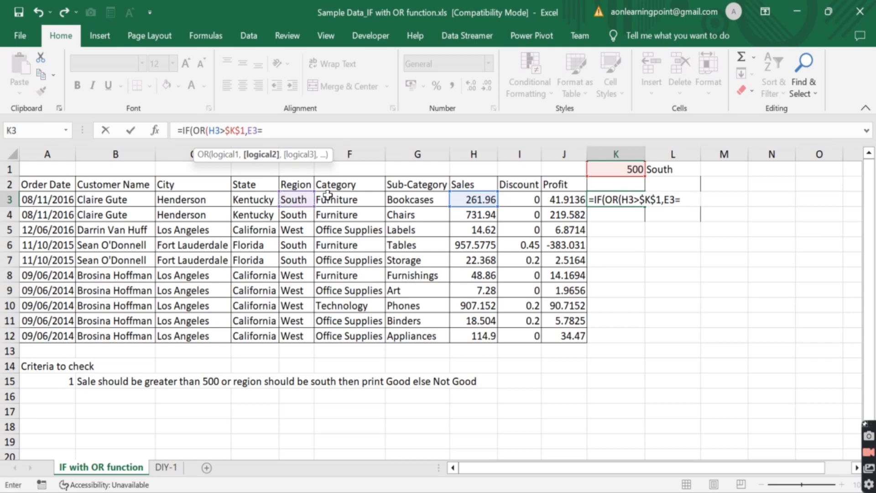
{"action": "left_click", "coordinate": [677, 174]}
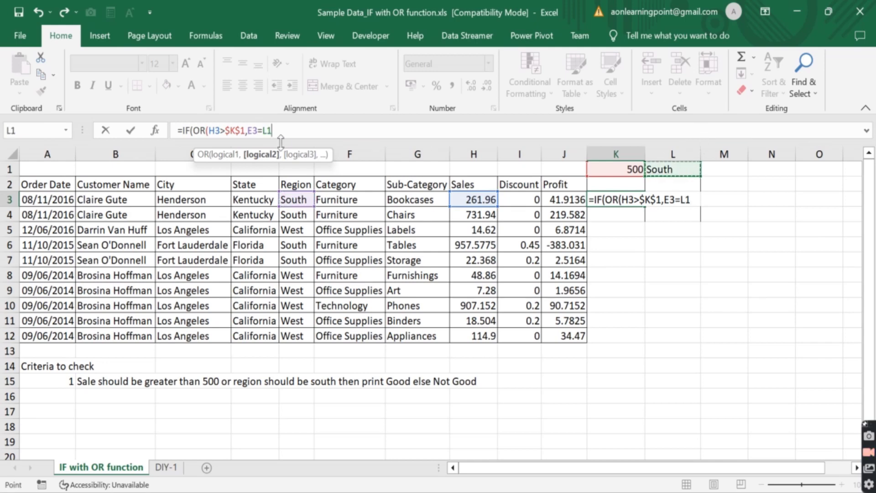
{"action": "left_click", "coordinate": [268, 133]}
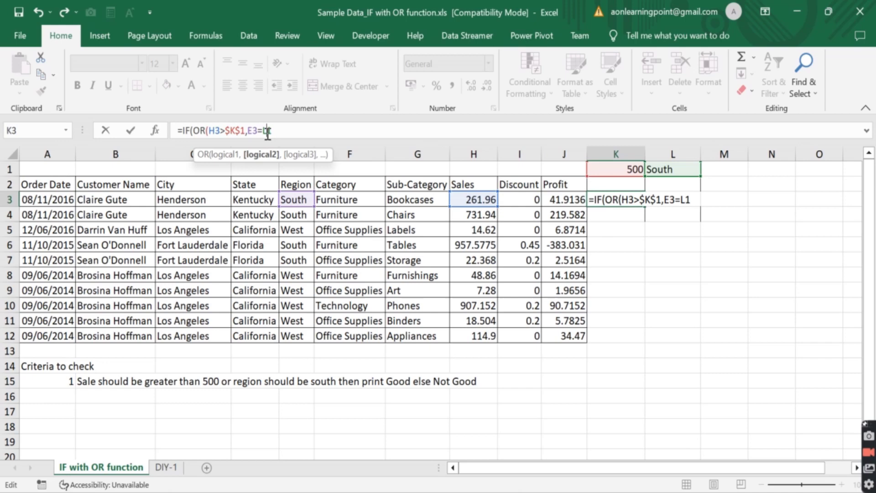
{"action": "key", "text": "F4"}
{"action": "left_click", "coordinate": [290, 131]}
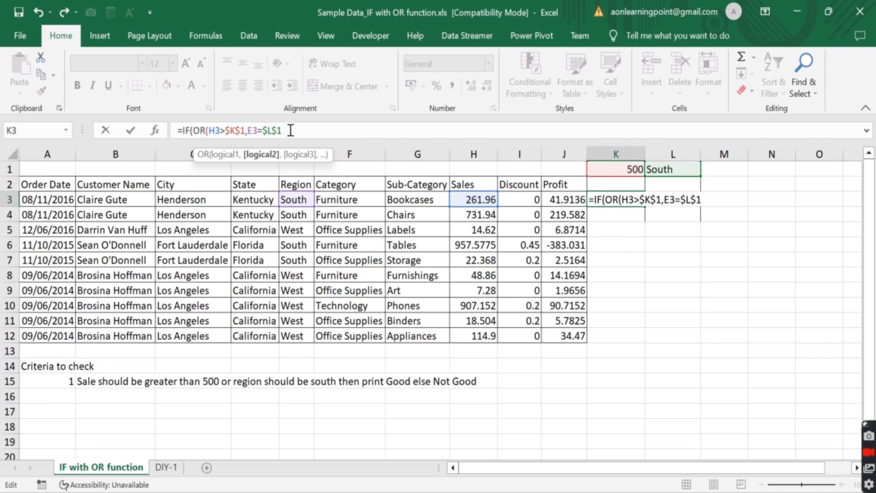
{"action": "type", "text": ")"}
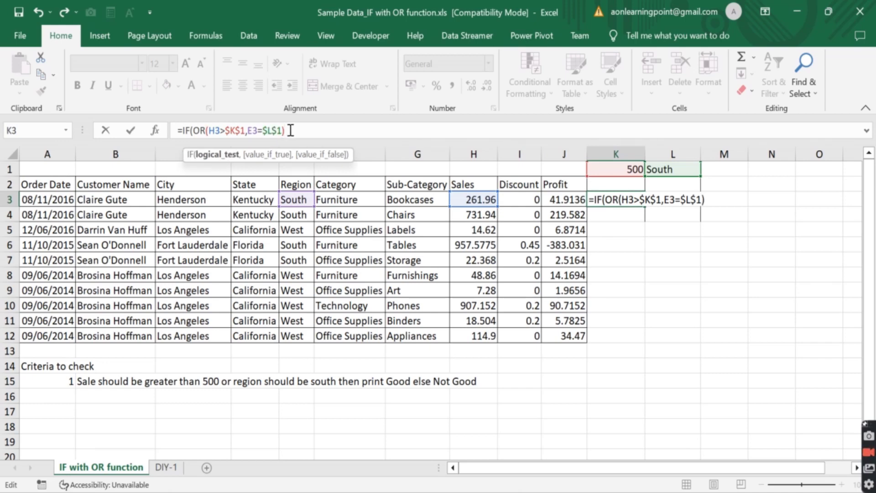
{"action": "type", "text": ","}
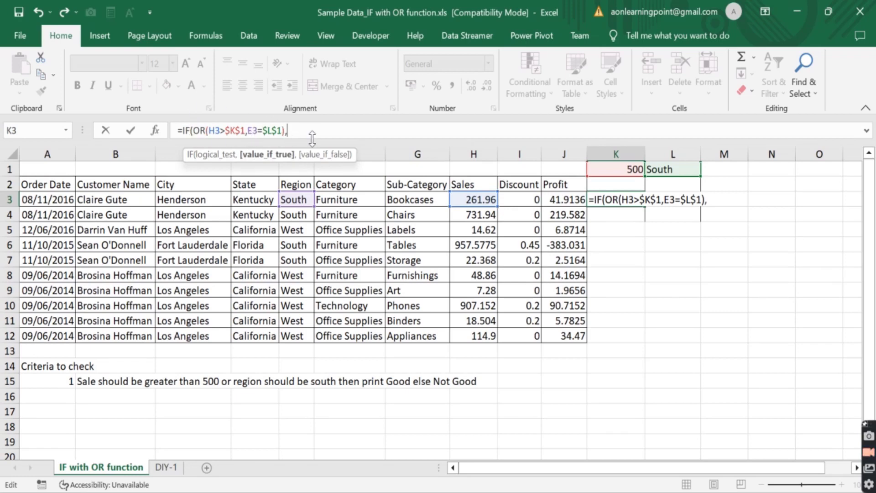
{"action": "type", "text": "\"\""}
Step: Enter the IF results "Good" and "Not Good", commit the formula, and reselect K3
{"action": "key", "text": "Left"}
{"action": "type", "text": "Go"}
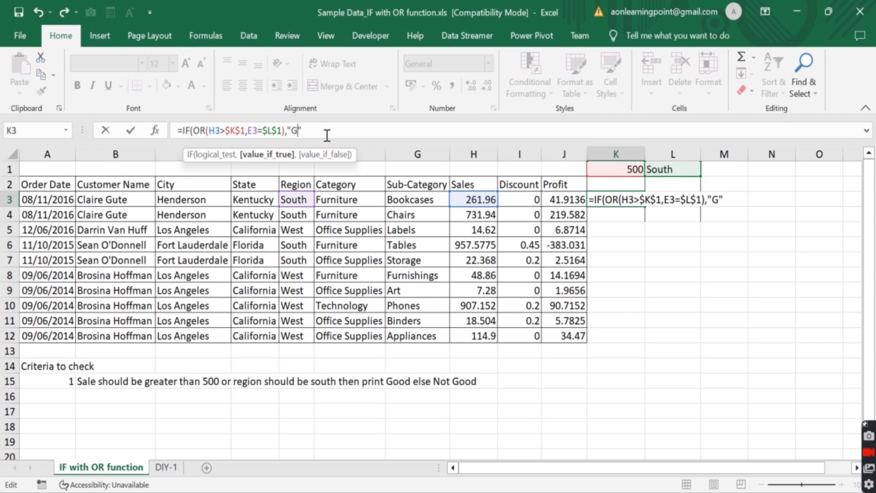
{"action": "type", "text": "od"}
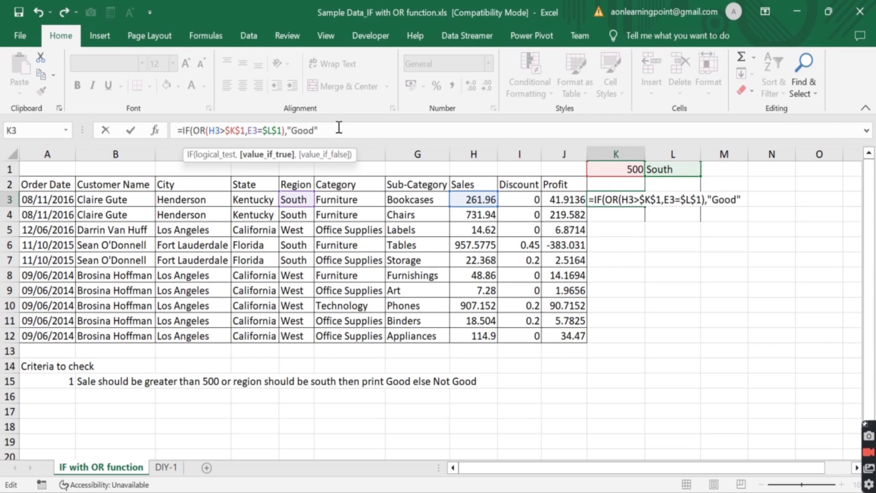
{"action": "key", "text": "Right"}
{"action": "type", "text": ","}
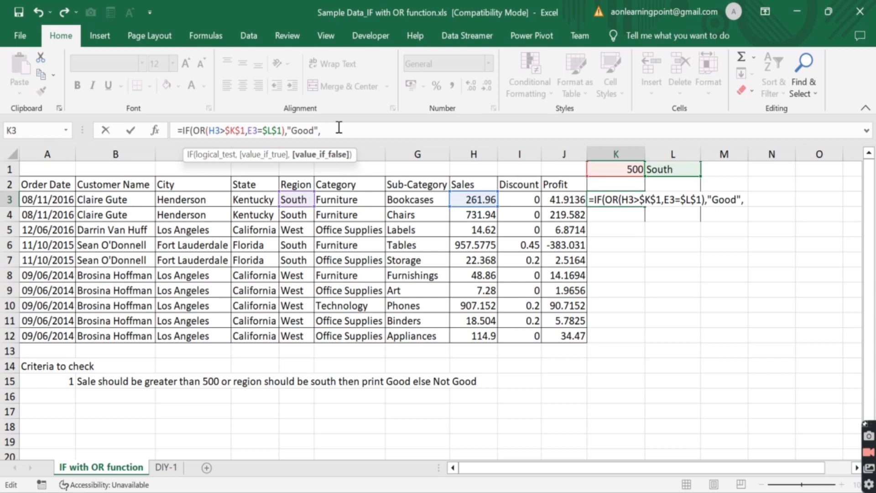
{"action": "type", "text": "\"\""}
{"action": "key", "text": "Left"}
{"action": "type", "text": "Not Good"}
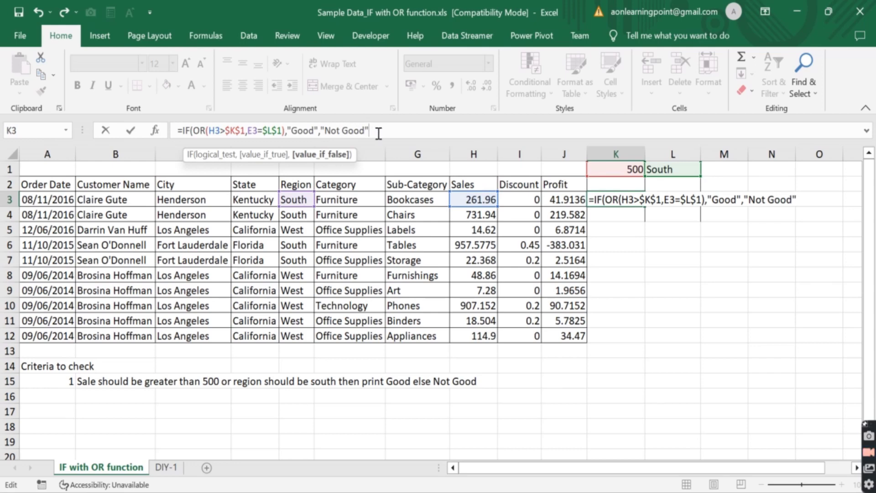
{"action": "key", "text": "Return"}
{"action": "key", "text": "Up"}
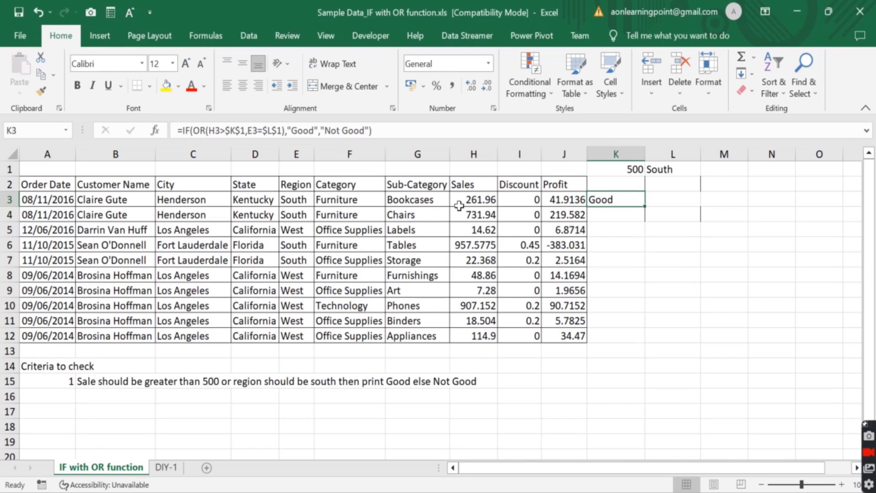
{"action": "left_click", "coordinate": [470, 202]}
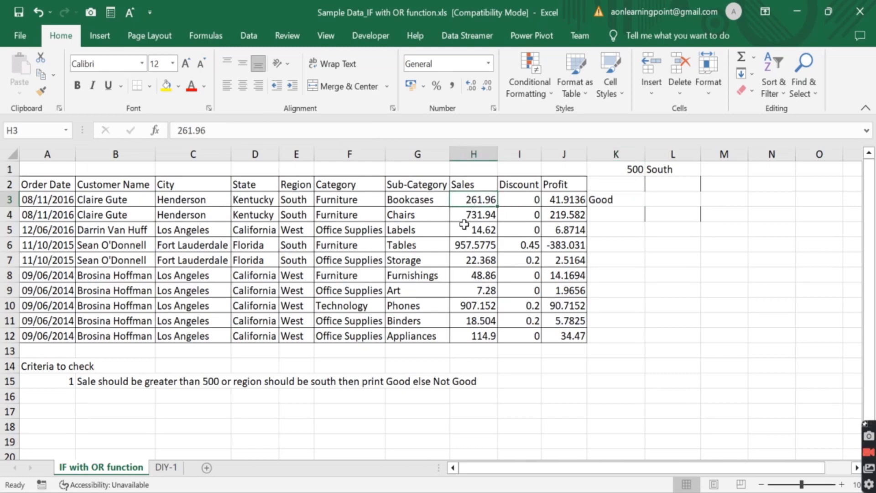
{"action": "key", "text": "Left"}
{"action": "key", "text": "Left"}
{"action": "key", "text": "Left"}
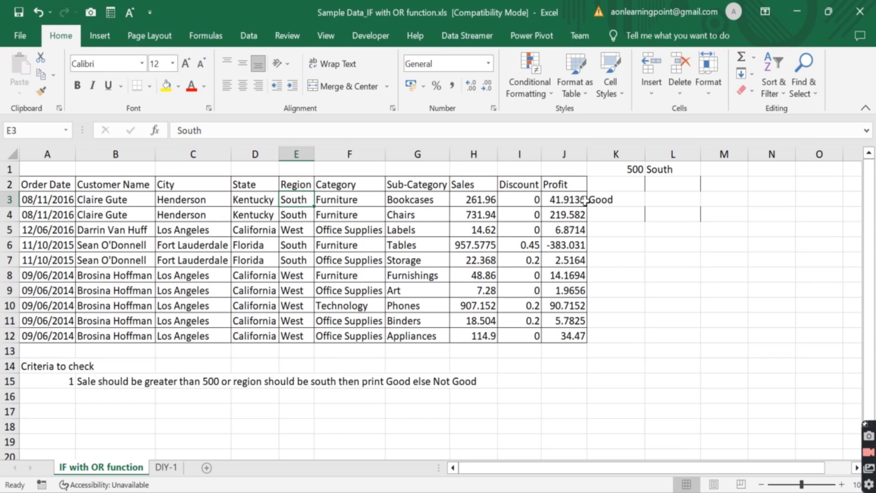
{"action": "left_click", "coordinate": [605, 200]}
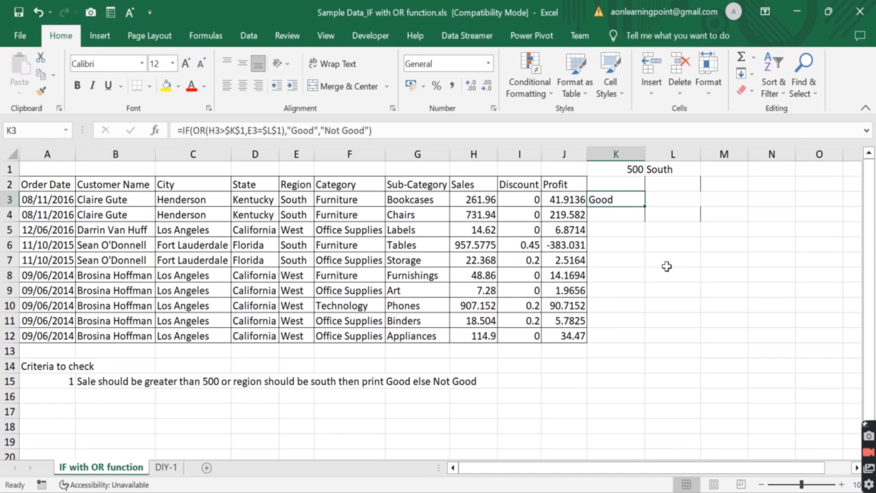
Step: Copy K3's formula and paste it into K4:K12
{"action": "key", "text": "ctrl+c"}
{"action": "key", "text": "Down"}
{"action": "key", "text": "shift+Down"}
{"action": "key", "text": "shift+Down"}
{"action": "key", "text": "shift+Down"}
{"action": "key", "text": "shift+Down"}
{"action": "key", "text": "shift+Down"}
{"action": "key", "text": "shift+Down"}
{"action": "key", "text": "shift+Down"}
{"action": "key", "text": "shift+Down"}
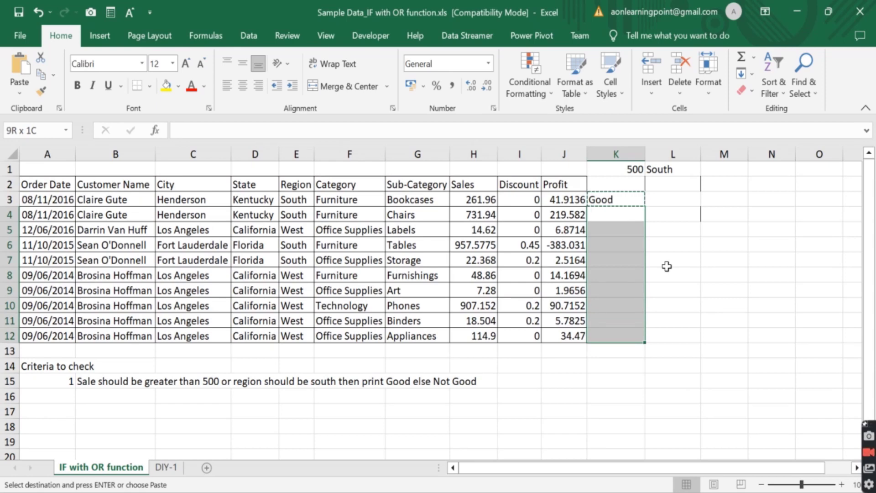
{"action": "key", "text": "ctrl+v"}
{"action": "key", "text": "Return"}
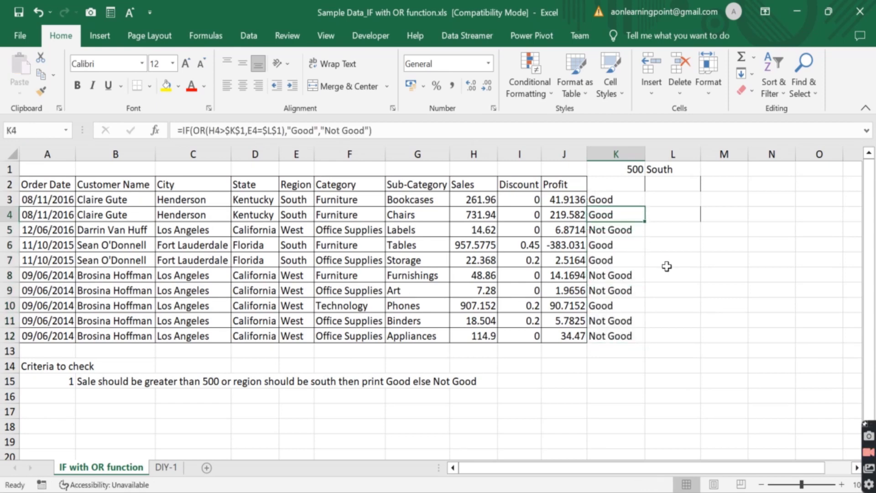